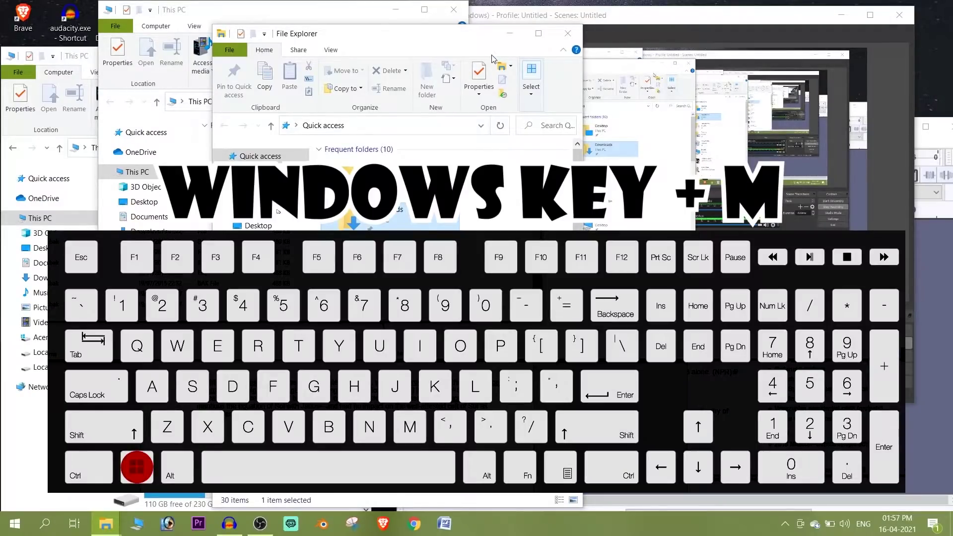
- Minimize all open windows to reveal the desktop
{"action": "key", "text": "super+m"}
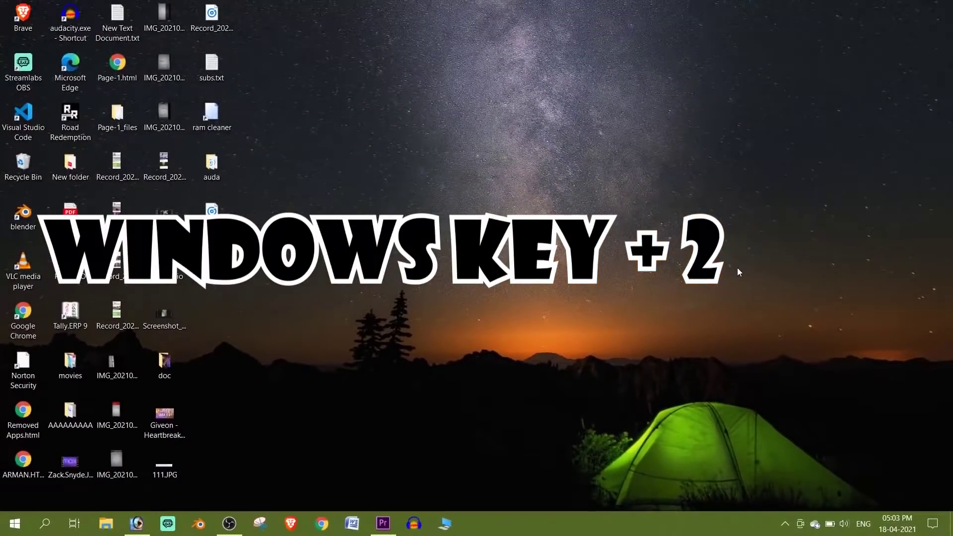
- Bring up Adobe Photoshop and OBS in turn by their taskbar positions 2 and 5, minimizing each one again
{"action": "key", "text": "super+2"}
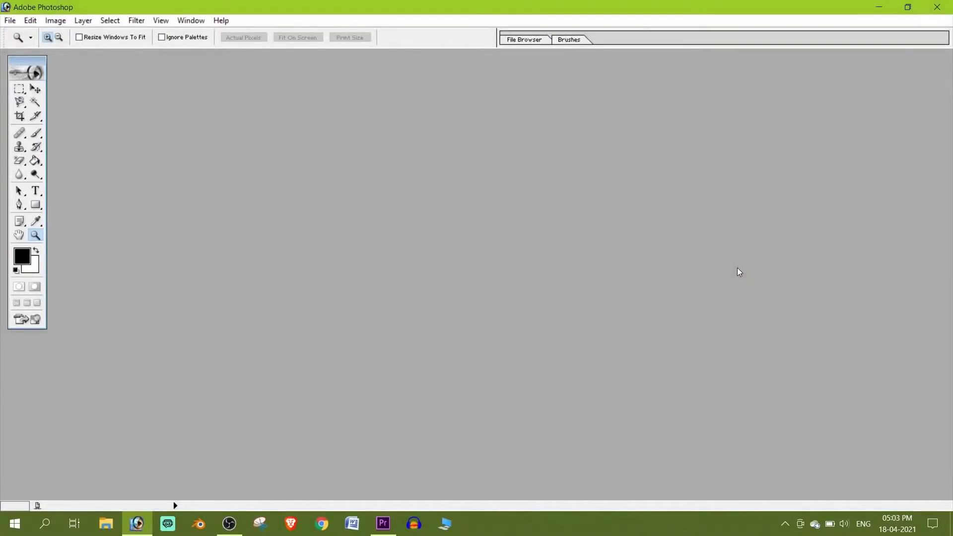
{"action": "key", "text": "super+2"}
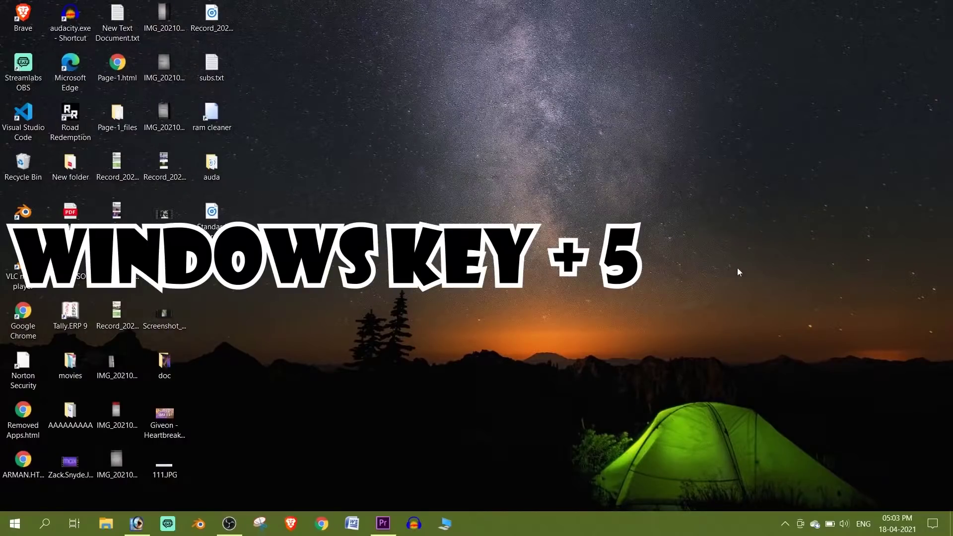
{"action": "key", "text": "super+5"}
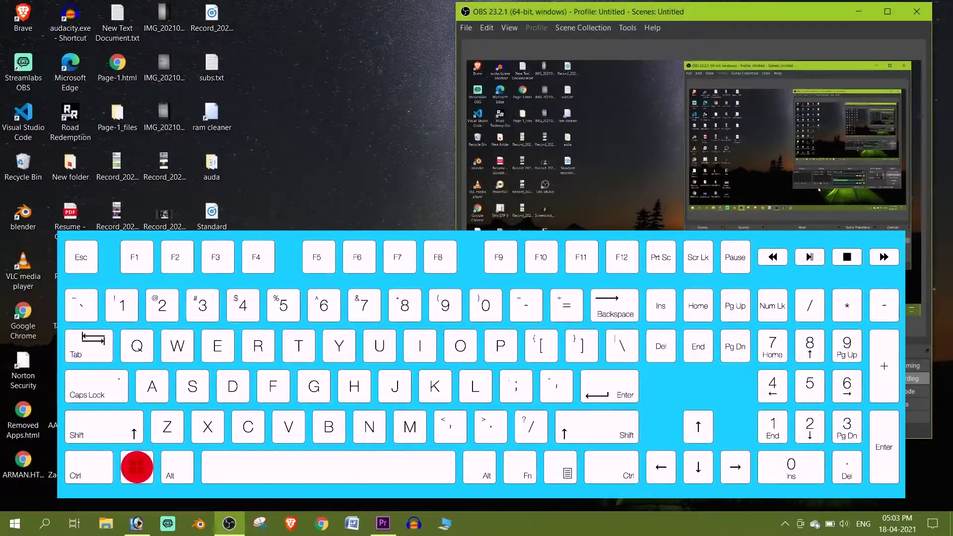
{"action": "key", "text": "super+5"}
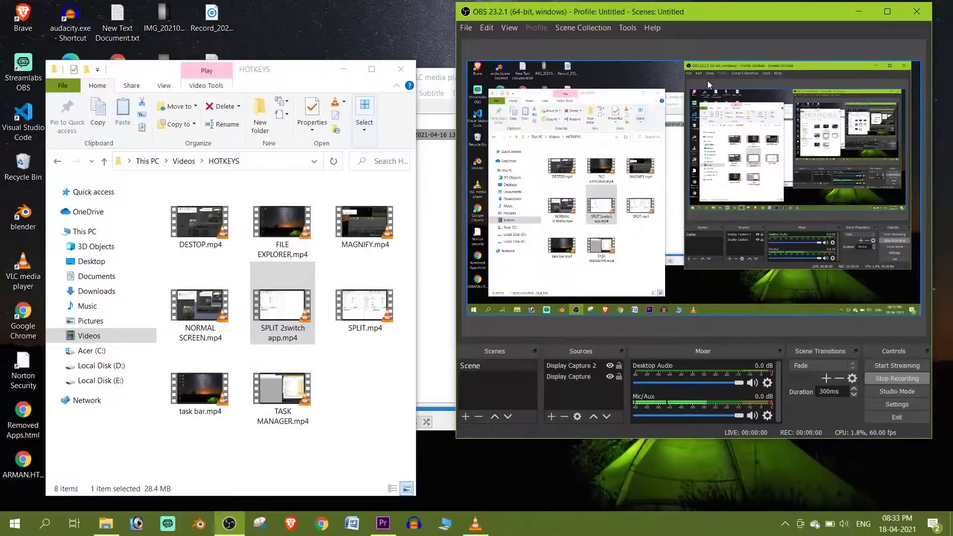
- Minimize OBS and split the screen with the HOTKEYS folder on the right half and VLC media player on the left
{"action": "left_click", "coordinate": [858, 12]}
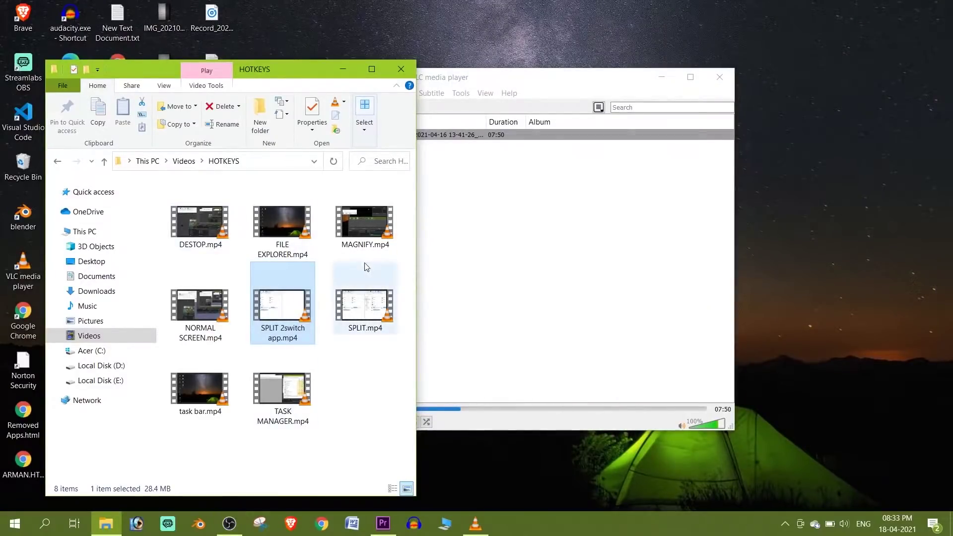
{"action": "left_click_drag", "start_coordinate": [282, 68], "coordinate": [951, 97]}
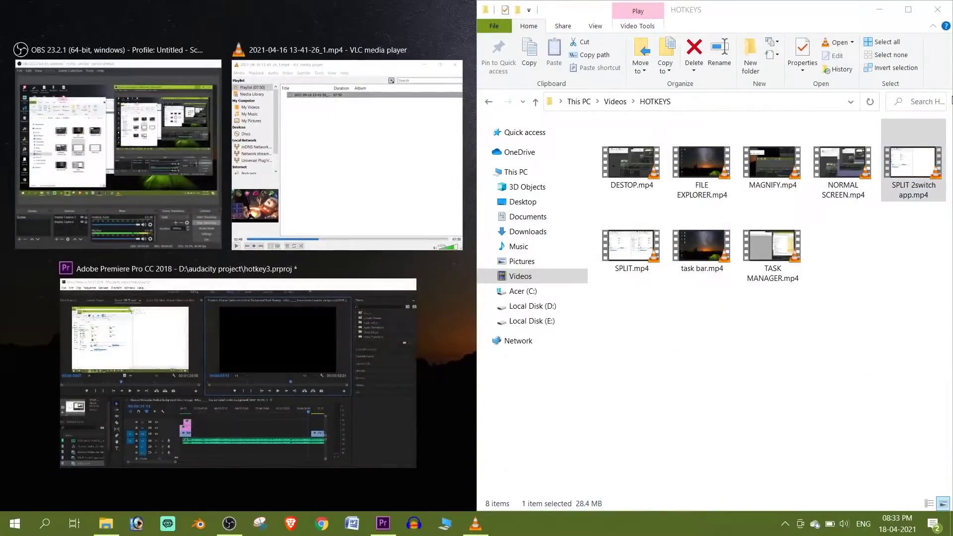
{"action": "left_click", "coordinate": [383, 151]}
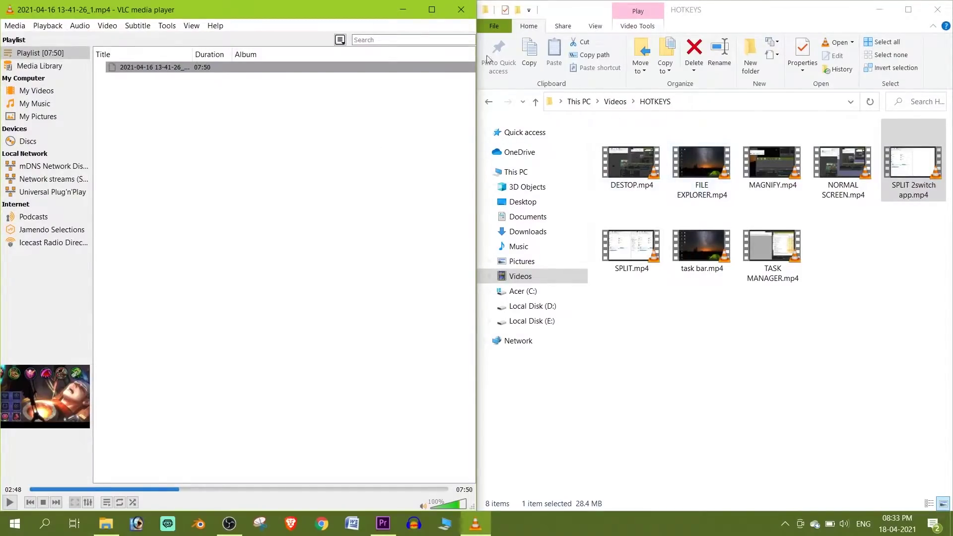
- Minimize VLC media player and return the HOTKEYS folder window to a floating size
{"action": "left_click", "coordinate": [403, 9]}
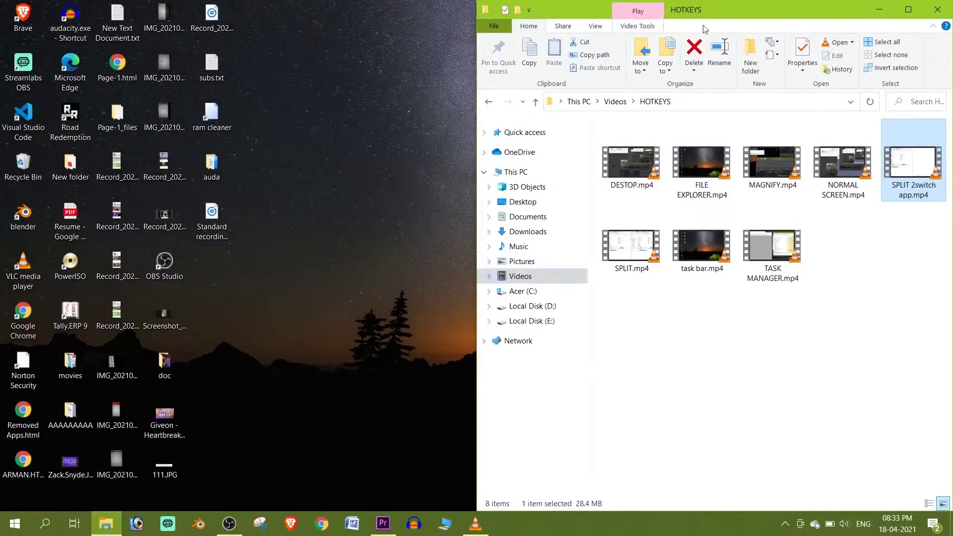
{"action": "double_click", "coordinate": [738, 13]}
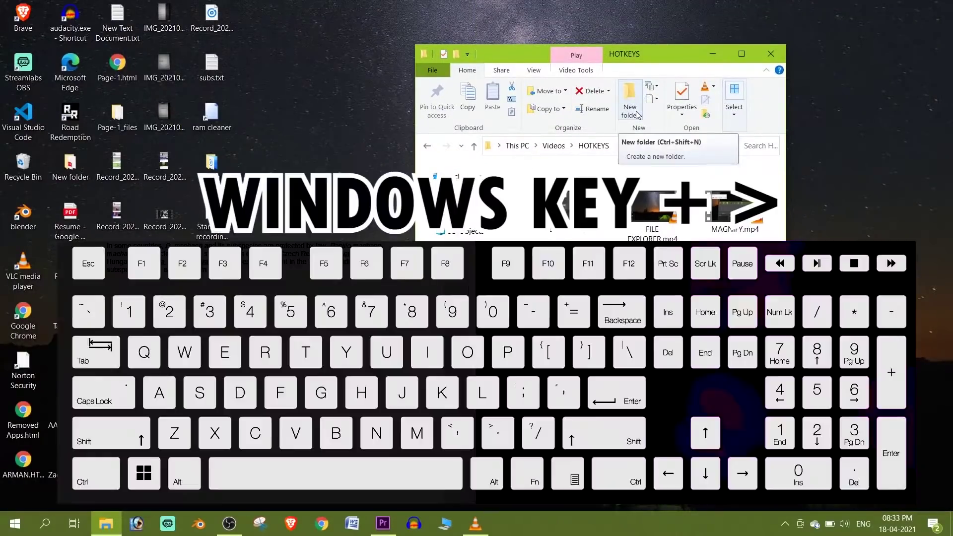
- Snap the HOTKEYS folder window to the right half of the screen and fill the left half with OBS
{"action": "key", "text": "super+Right"}
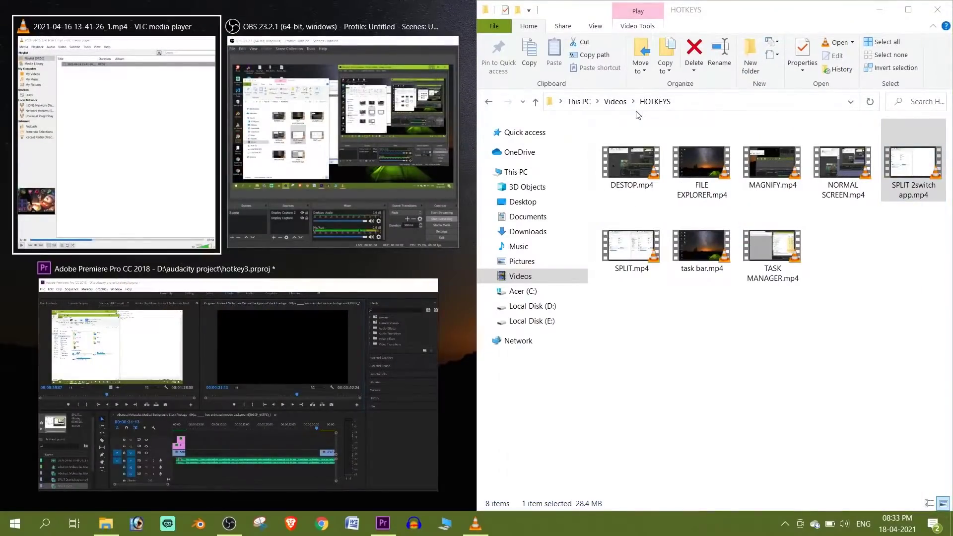
{"action": "key", "text": "Down"}
{"action": "key", "text": "Right"}
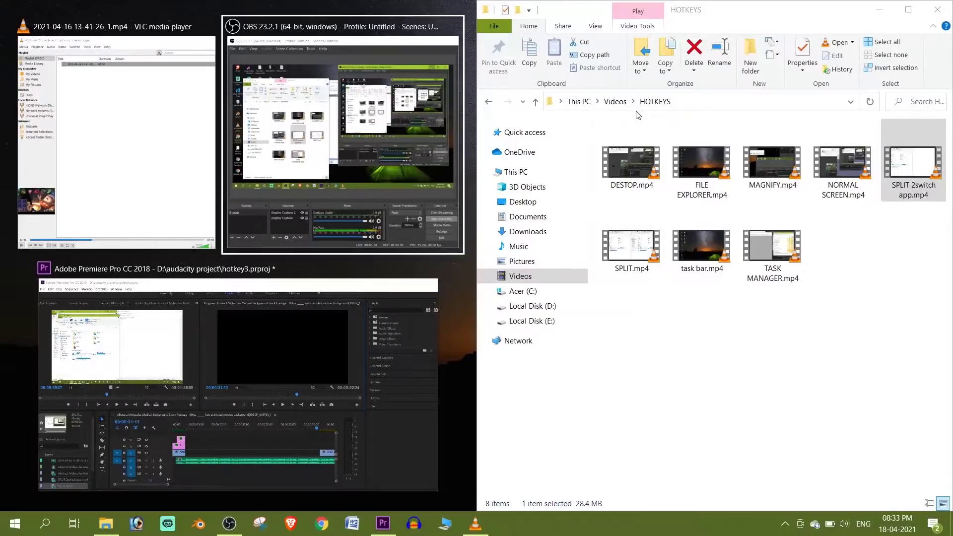
{"action": "key", "text": "Return"}
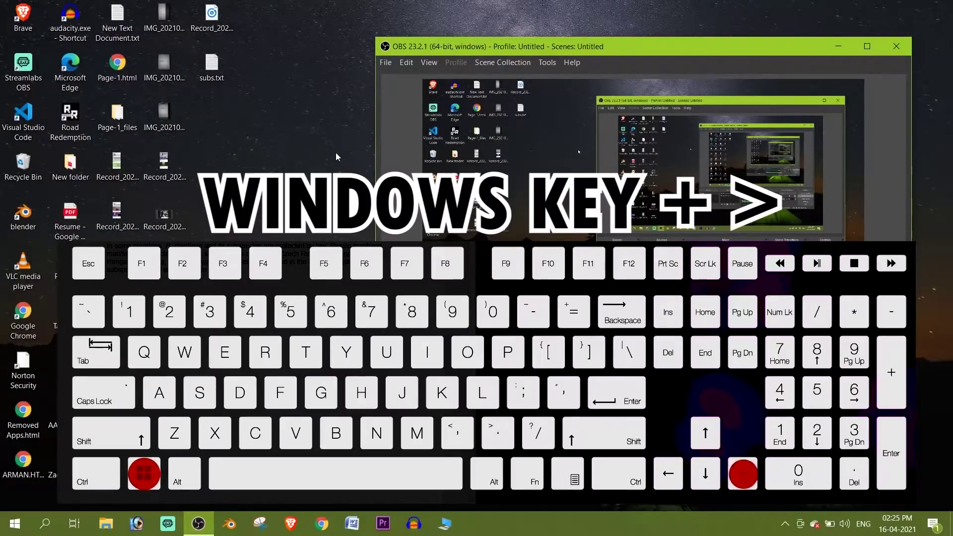
- Snap OBS to the right half of the screen, and open This PC snapped to the left half
{"action": "key", "text": "super+Right"}
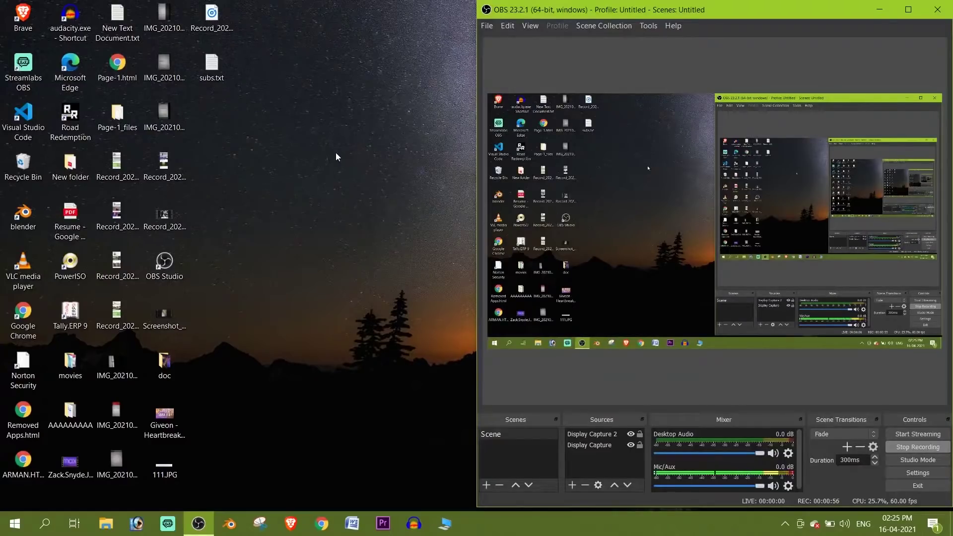
{"action": "left_click", "coordinate": [443, 525]}
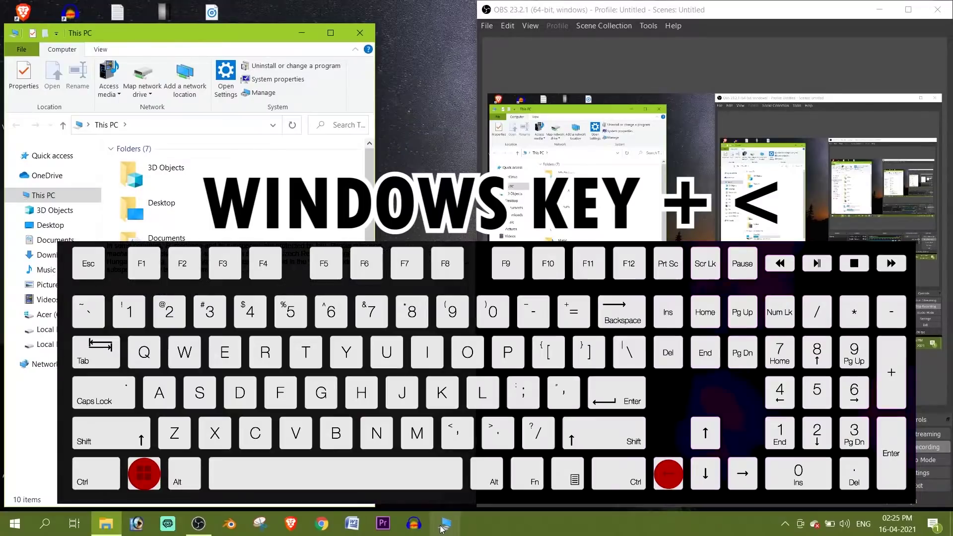
{"action": "key", "text": "super+Left"}
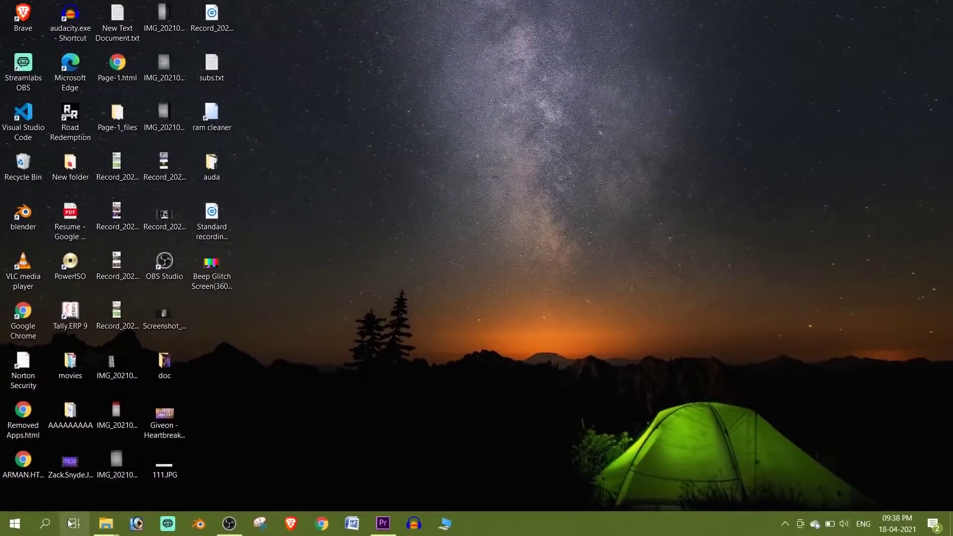
- Bring up the This PC window from Task View, minimize it, and reopen it from Task View
{"action": "left_click", "coordinate": [72, 523]}
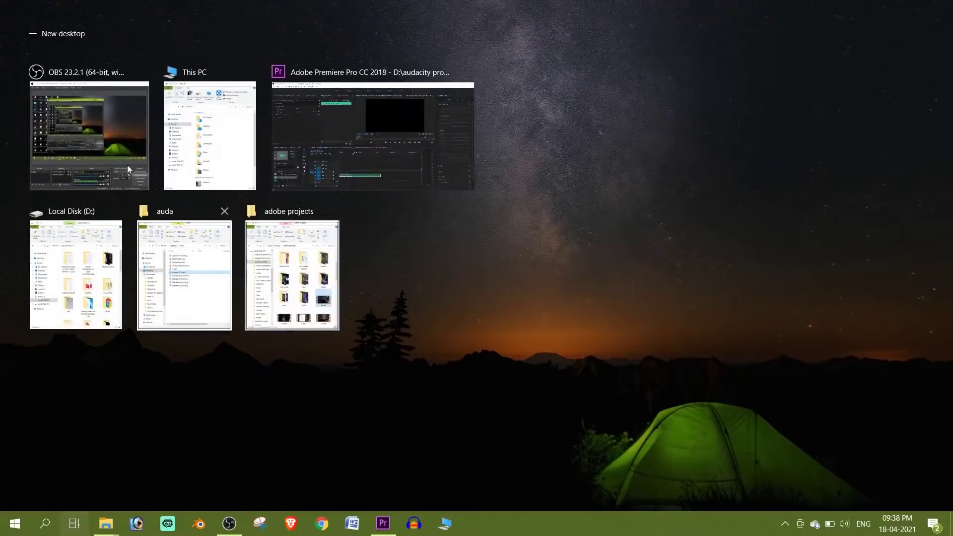
{"action": "left_click", "coordinate": [219, 131]}
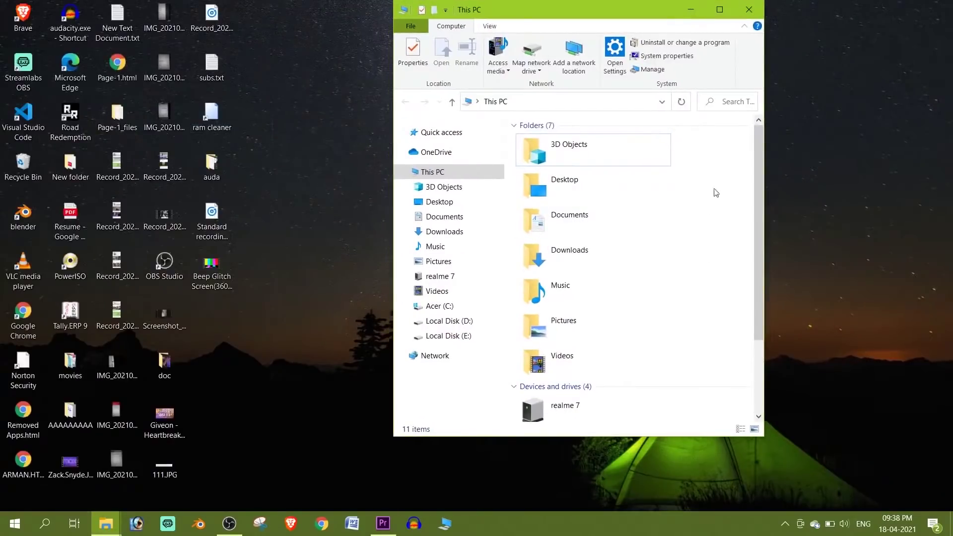
{"action": "left_click", "coordinate": [698, 10]}
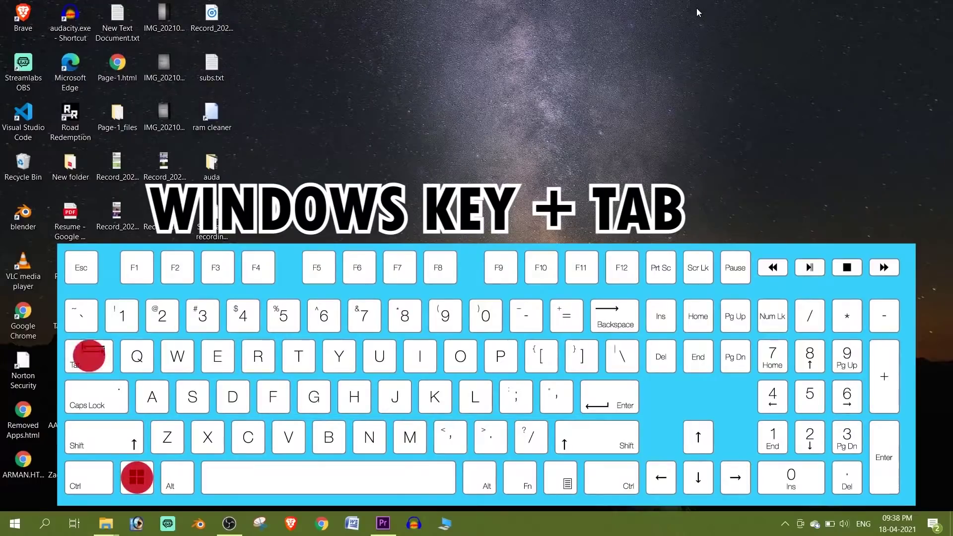
{"action": "key", "text": "super+Tab"}
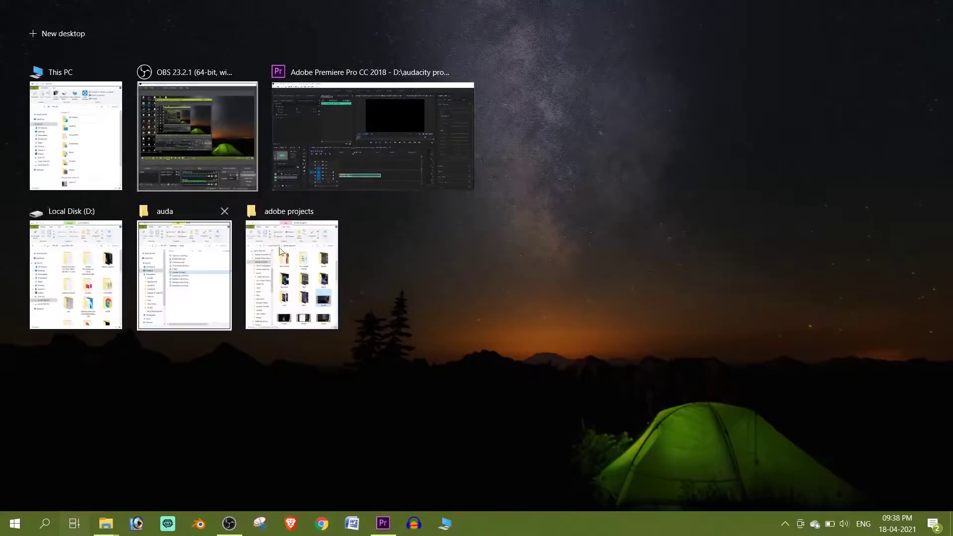
{"action": "left_click", "coordinate": [90, 135]}
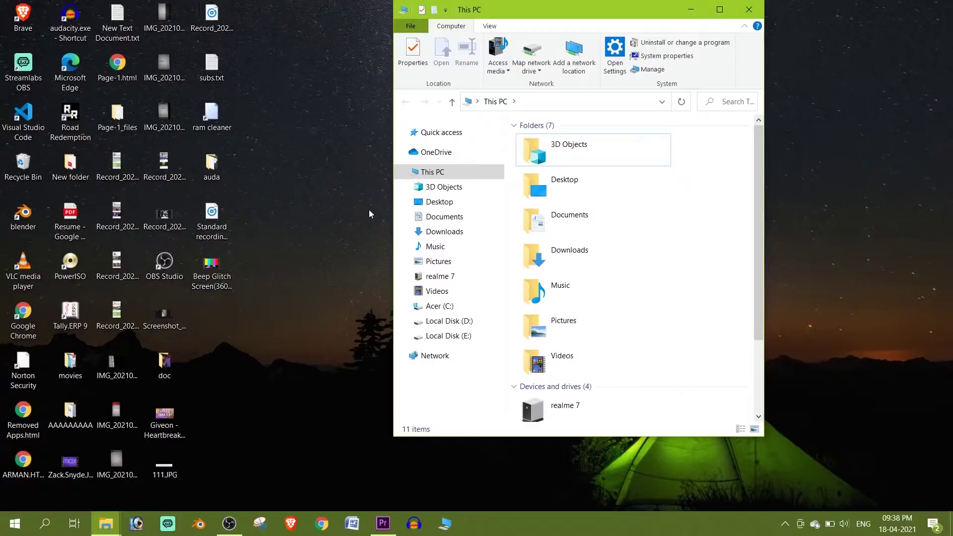
- Cycle through the open windows in the window switcher and switch to Local Disk (D:)
{"action": "key", "text": "alt"}
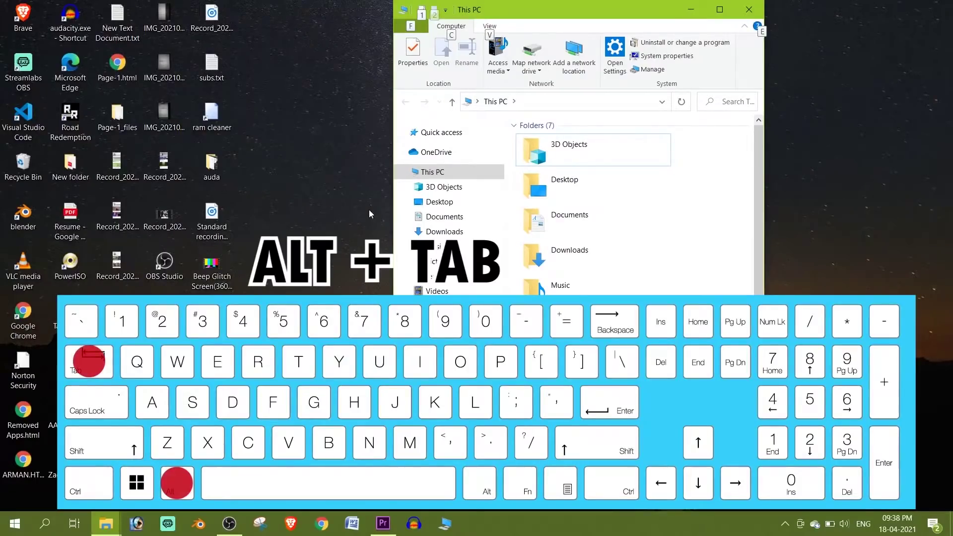
{"action": "key", "text": "alt+Tab"}
{"action": "key", "text": "alt+Tab"}
{"action": "key", "text": "alt+Tab"}
{"action": "key", "text": "alt+Tab"}
{"action": "key", "text": "alt+Tab"}
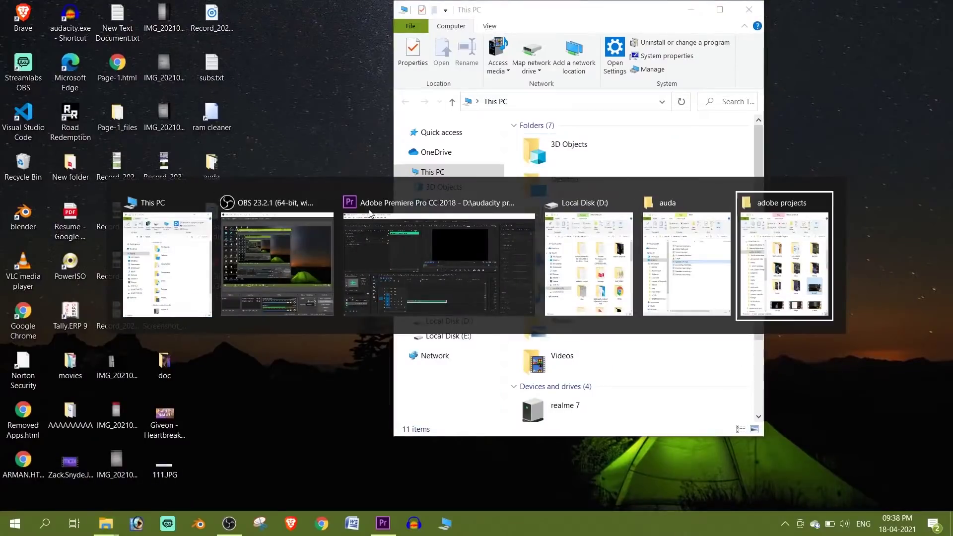
{"action": "key", "text": "alt+Tab"}
{"action": "key", "text": "alt+Tab"}
{"action": "key", "text": "alt+Tab"}
{"action": "key", "text": "alt+Tab"}
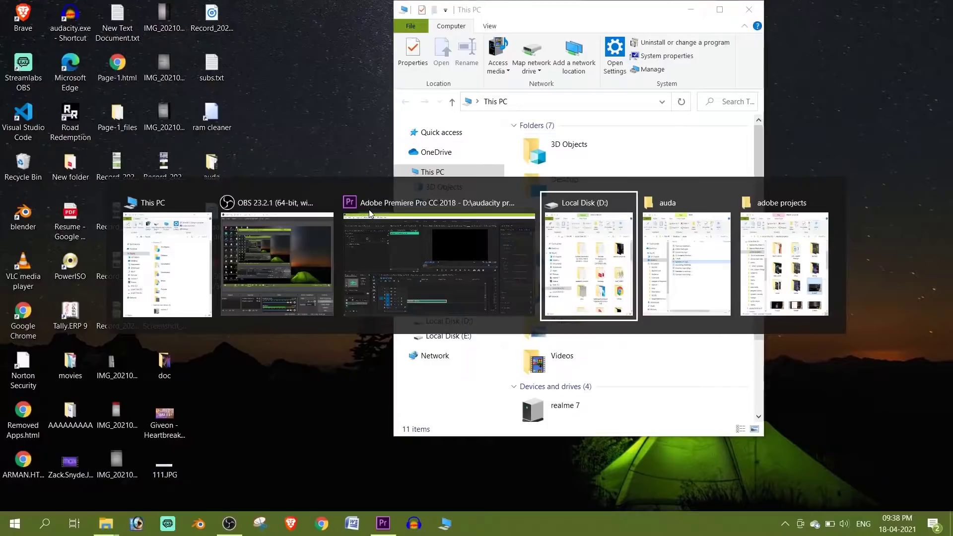
{"action": "key", "text": "alt"}
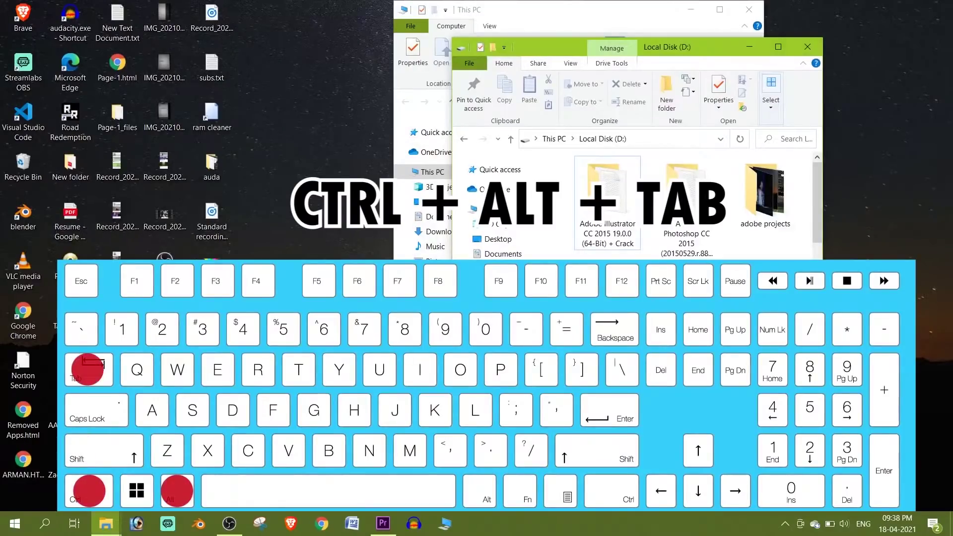
- Keep the window switcher open on screen, cycle through its windows and switch to the Adobe Premiere Pro project
{"action": "key", "text": "ctrl+alt+Tab"}
{"action": "key", "text": "Tab"}
{"action": "key", "text": "Tab"}
{"action": "key", "text": "Tab"}
{"action": "key", "text": "Tab"}
{"action": "key", "text": "Tab"}
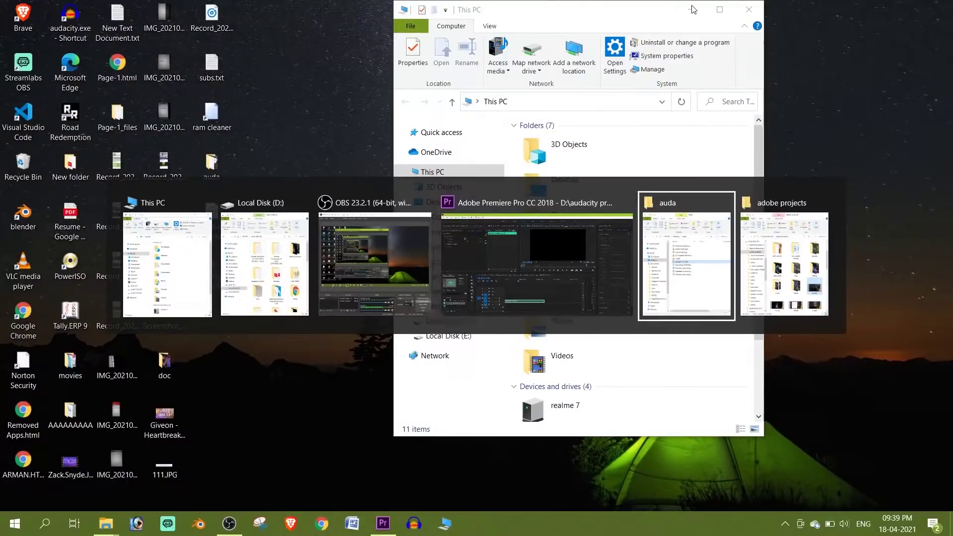
{"action": "key", "text": "Tab"}
{"action": "key", "text": "Tab"}
{"action": "key", "text": "Tab"}
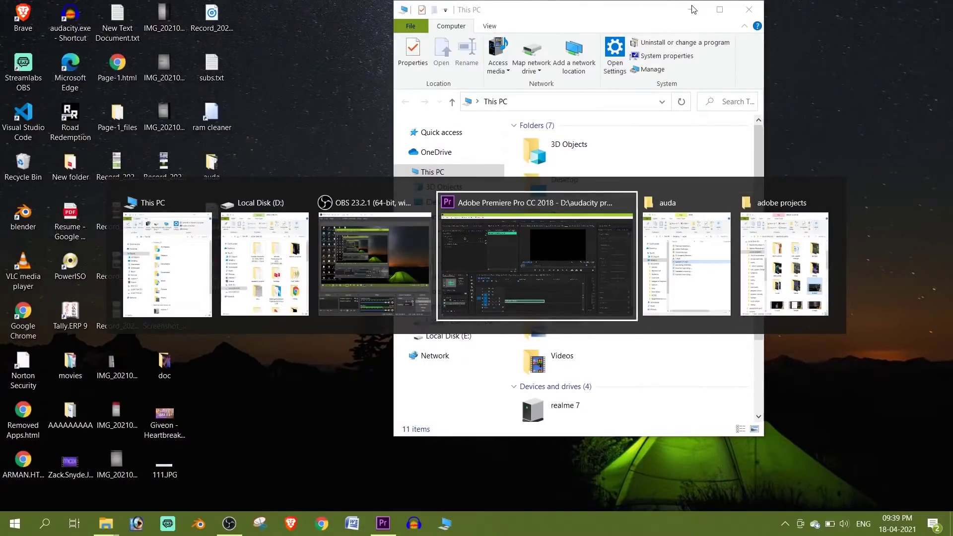
{"action": "key", "text": "Return"}
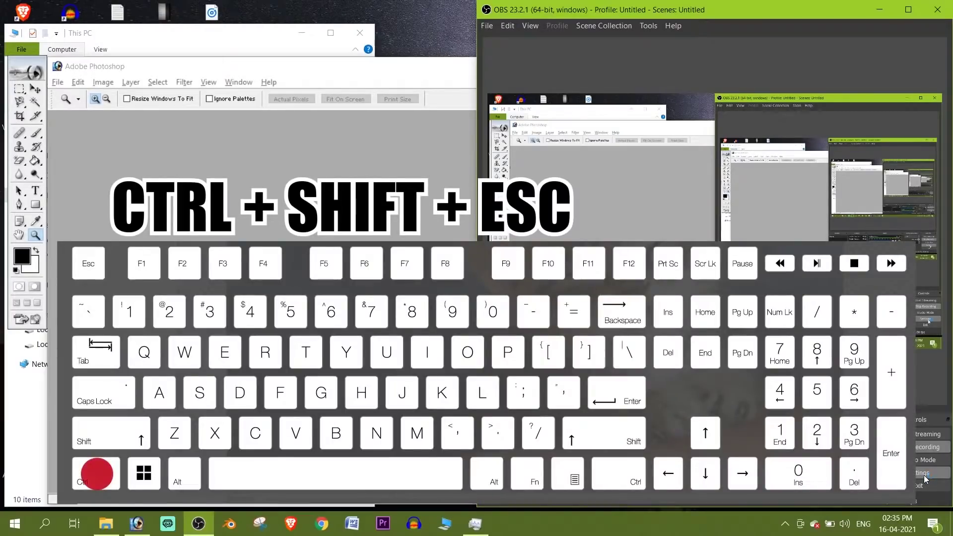
- Open Task Manager and bring up the available actions for the Console Window Host and Service Host: Local System processes
{"action": "key", "text": "ctrl+shift+Escape"}
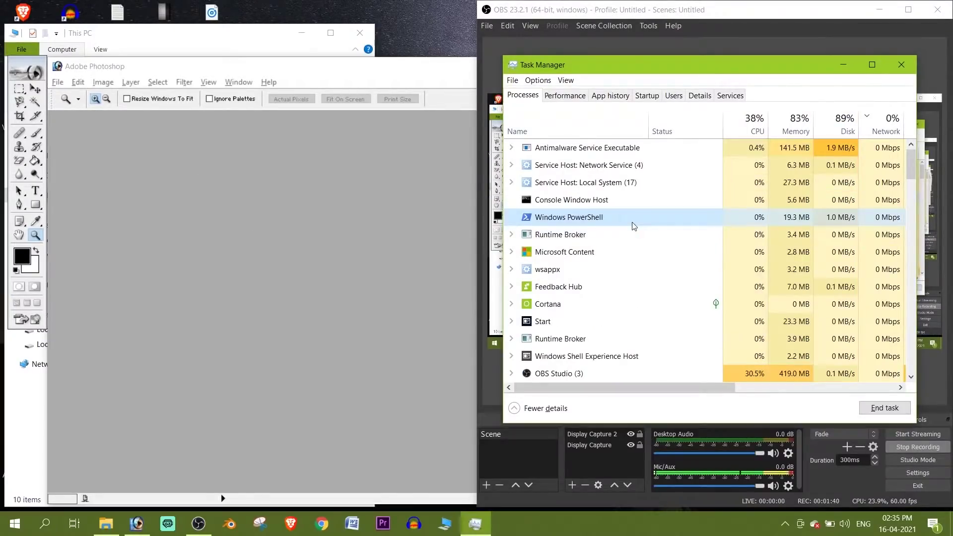
{"action": "left_click", "coordinate": [635, 197]}
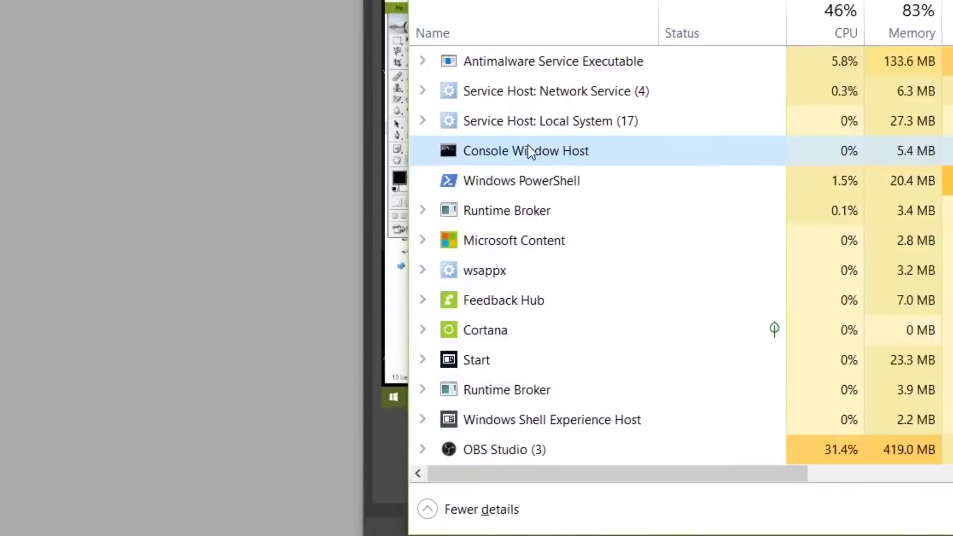
{"action": "right_click", "coordinate": [529, 151]}
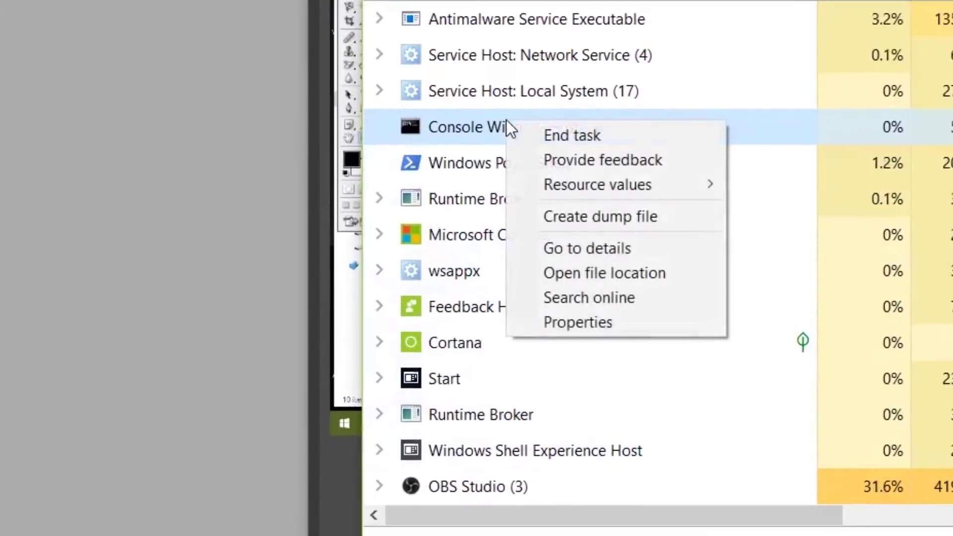
{"action": "left_click", "coordinate": [485, 102]}
{"action": "right_click", "coordinate": [492, 98]}
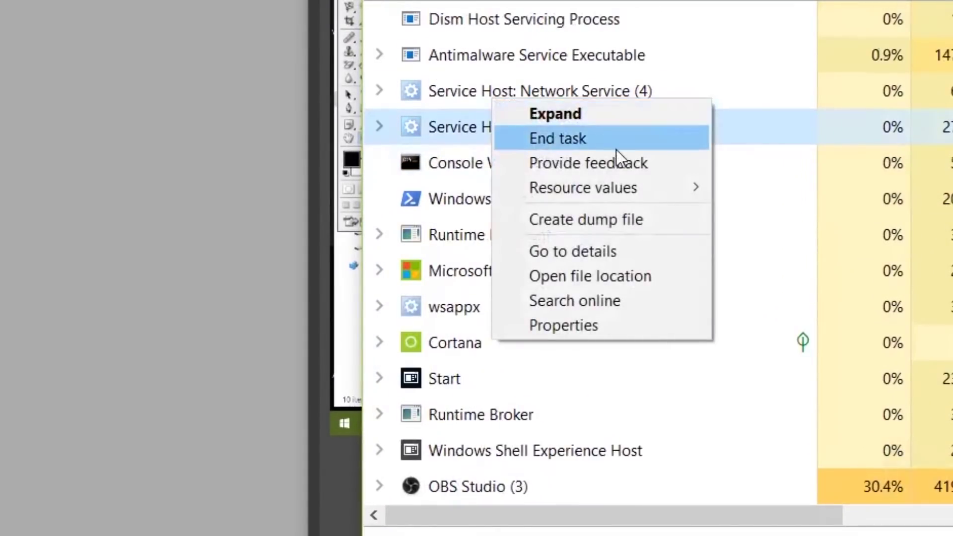